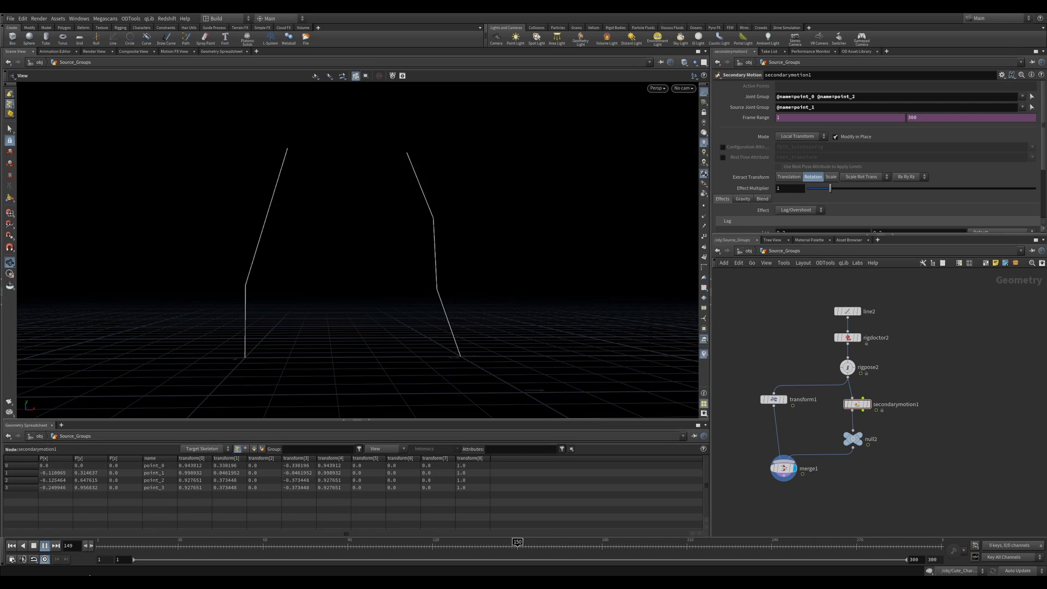
Drive rigpose2's Rotate Z with sin($F*6)*80 and review the transform1 one-unit offset copy.
{"action": "left_click_drag", "start_coordinate": [890, 289], "coordinate": [855, 313]}
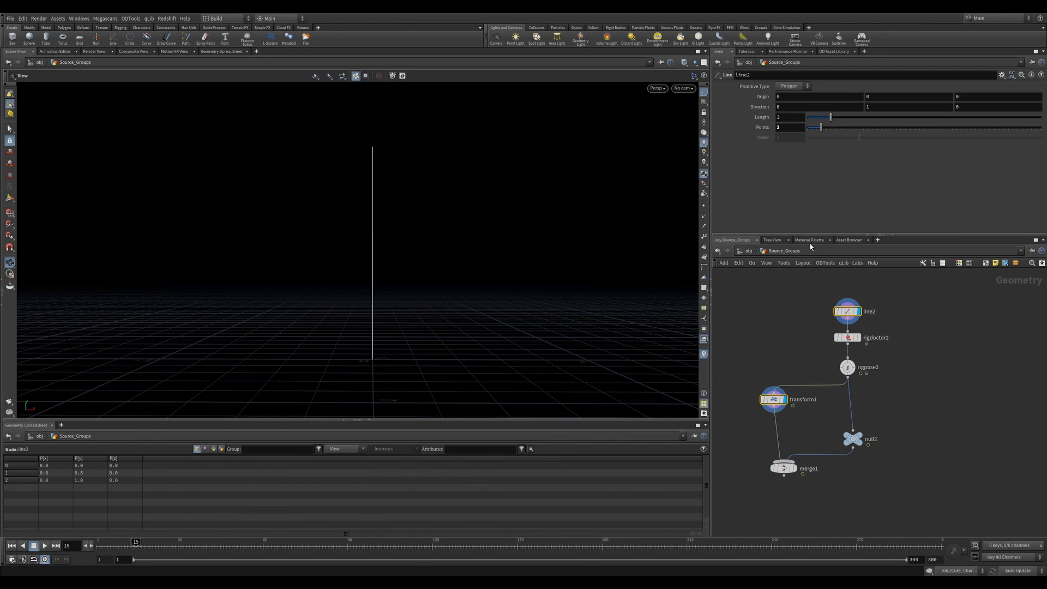
{"action": "left_click", "coordinate": [851, 337]}
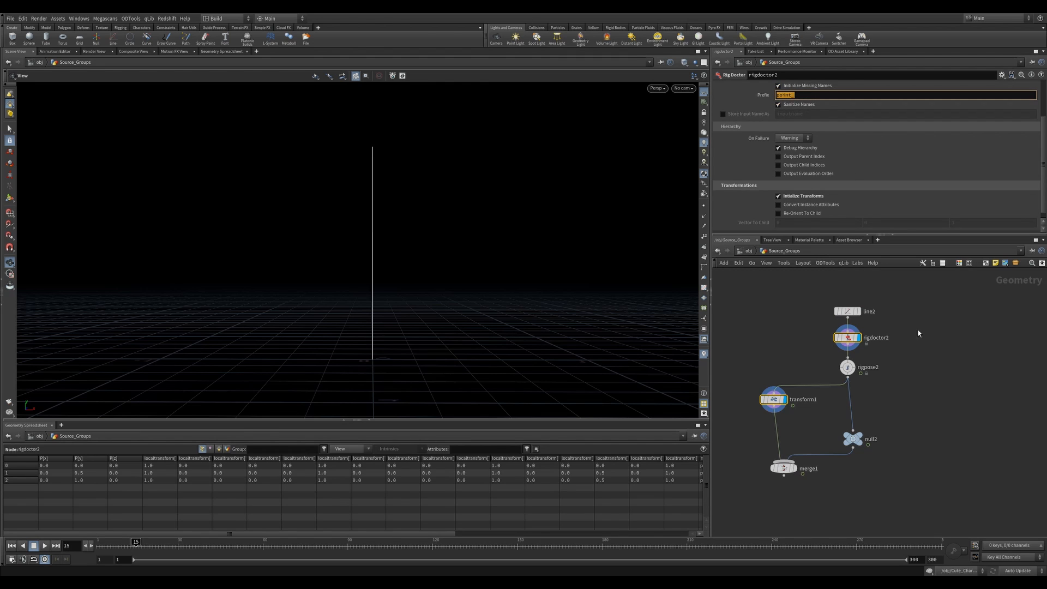
{"action": "left_click", "coordinate": [848, 369]}
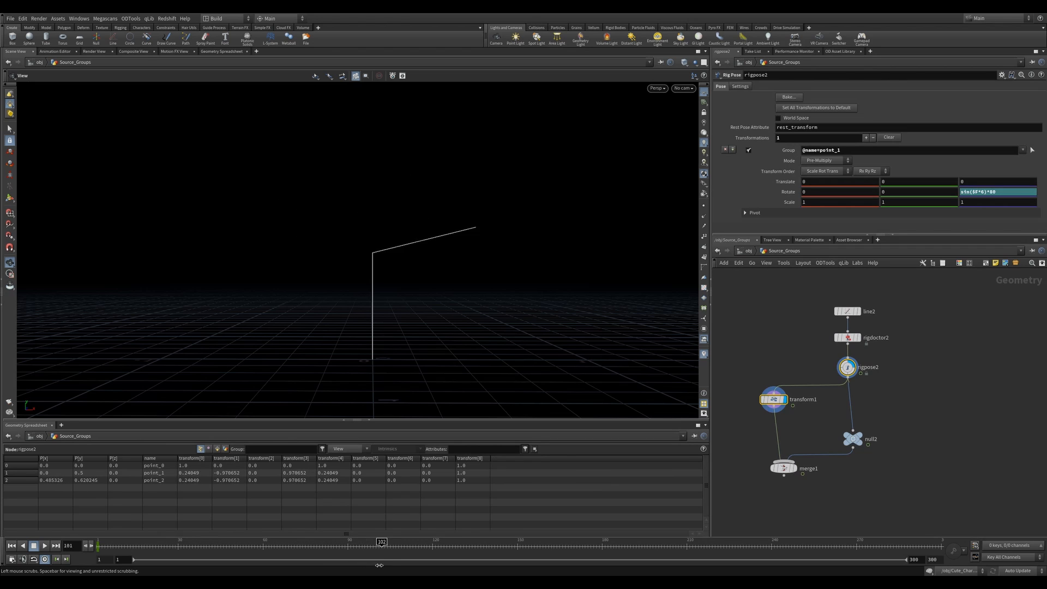
{"action": "key", "text": "Return"}
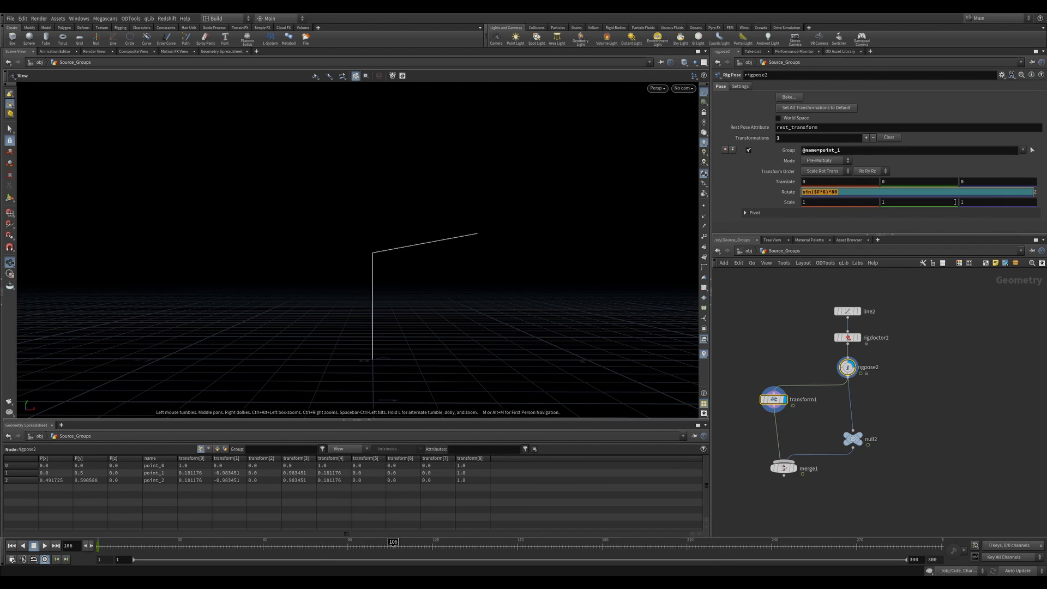
{"action": "left_click", "coordinate": [773, 399]}
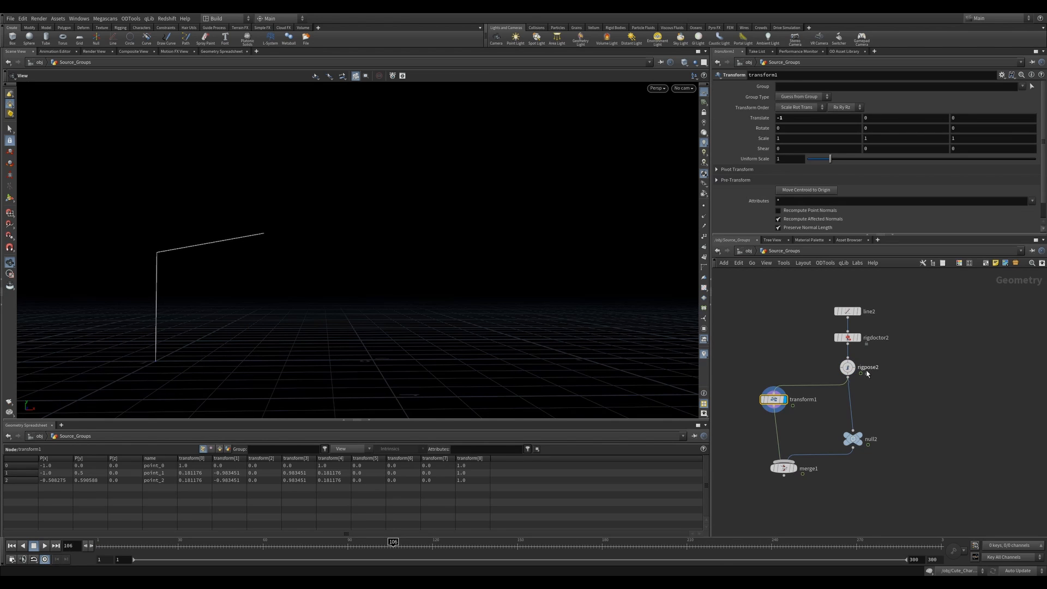
Insert a Secondary Motion SOP between rigpose2 and null2 and display the merged lines.
{"action": "key", "text": "Tab"}
{"action": "type", "text": "secon"}
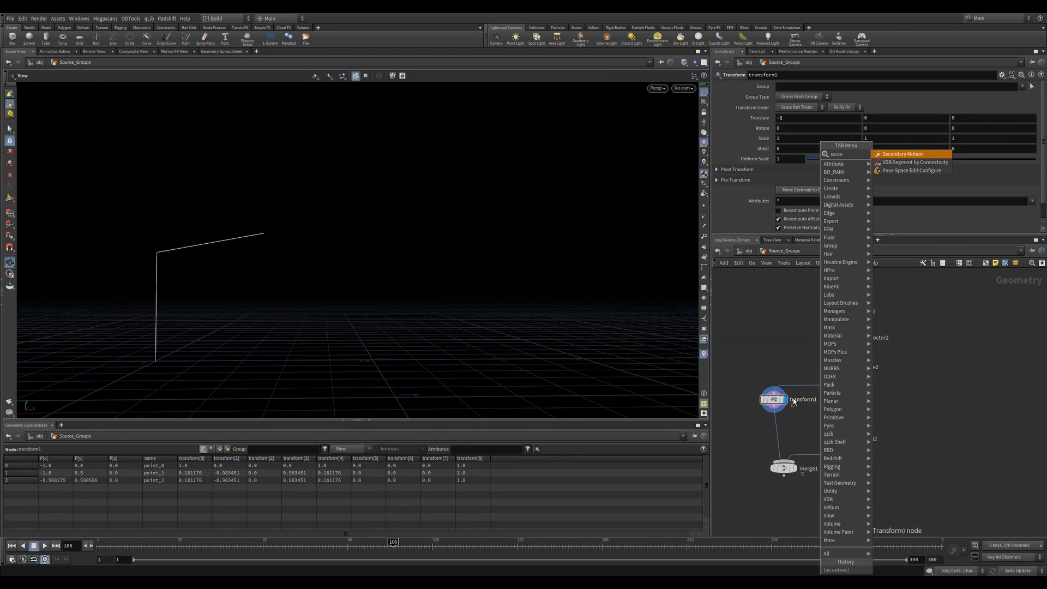
{"action": "key", "text": "Return"}
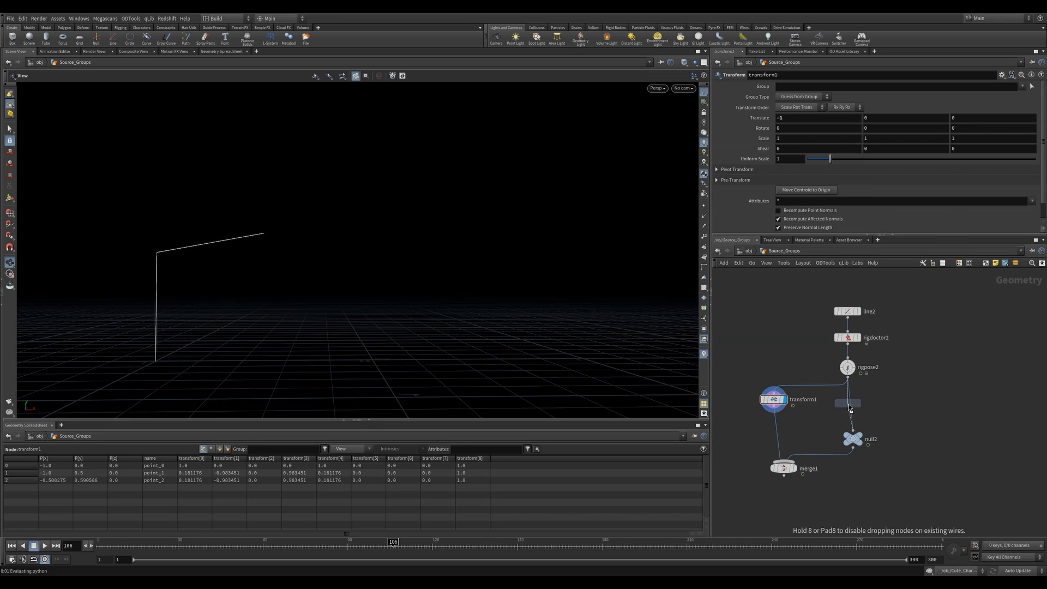
{"action": "left_click", "coordinate": [851, 406]}
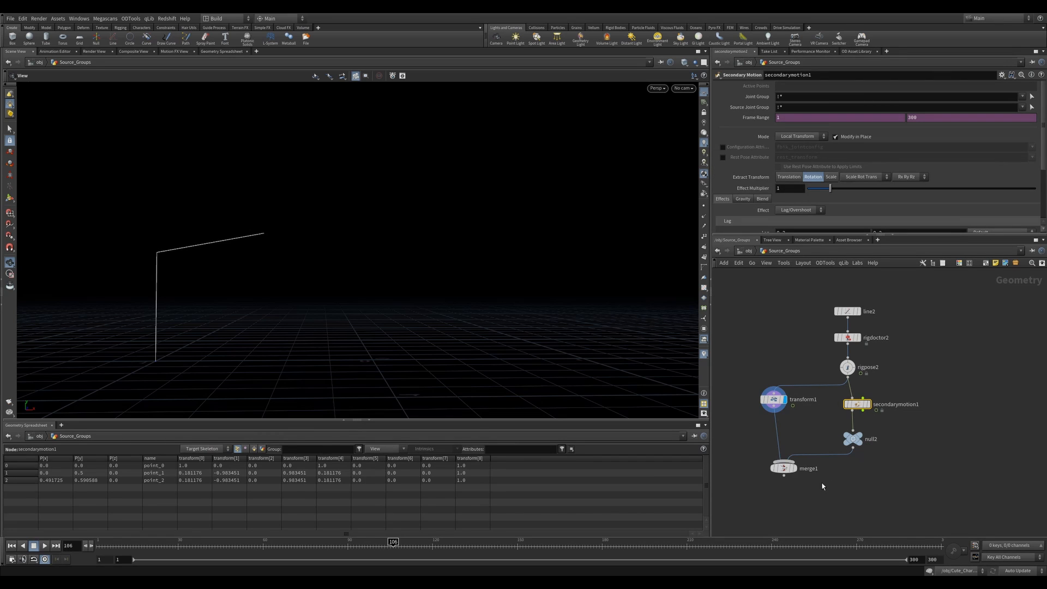
{"action": "left_click", "coordinate": [784, 468]}
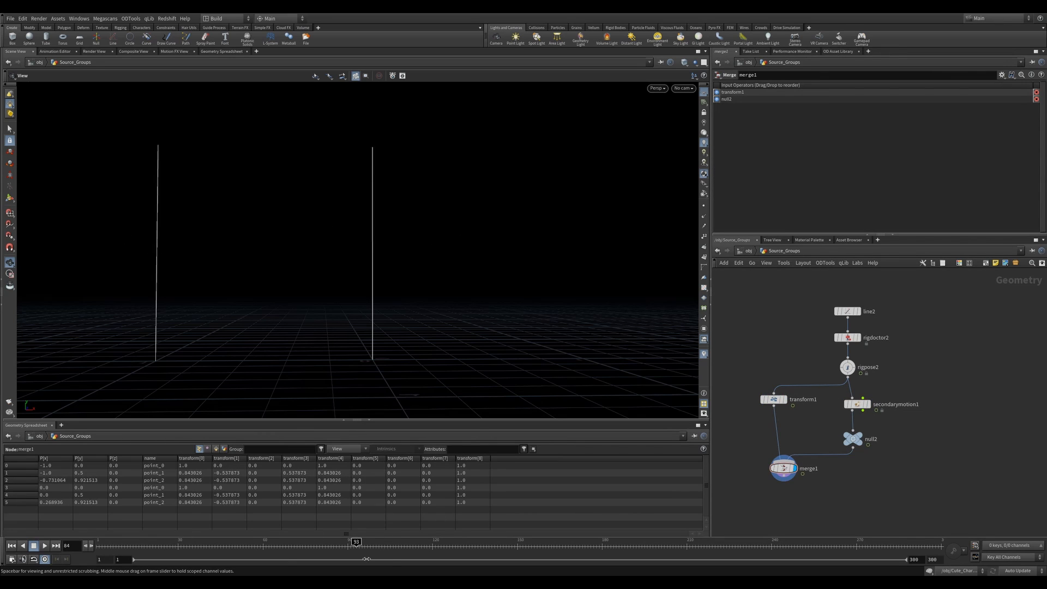
{"action": "left_click", "coordinate": [856, 402]}
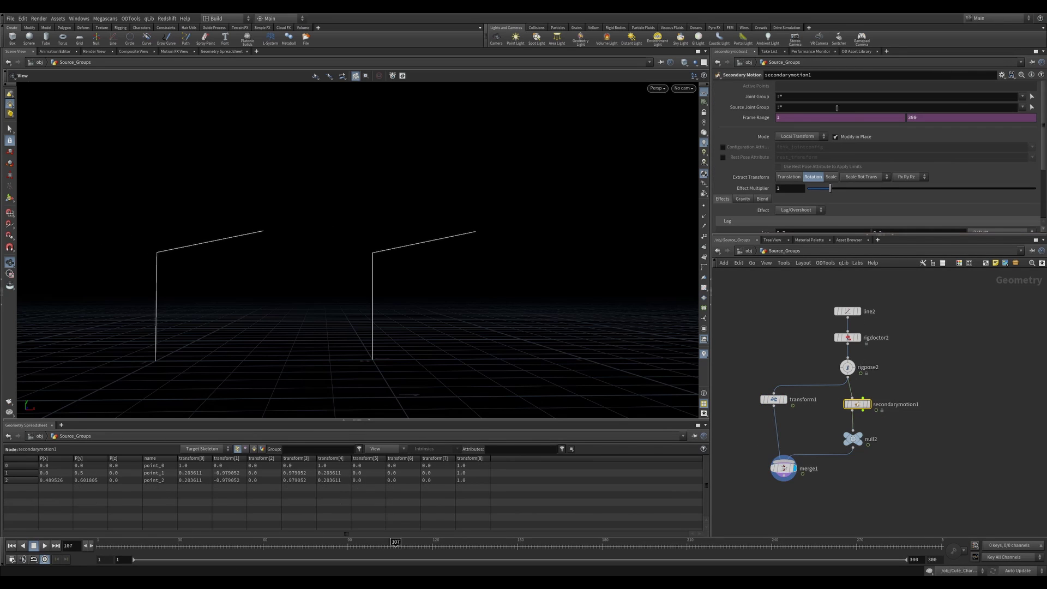
Set Source Joint Group to point_1 and Joint Group to point_0 by picking in the viewport.
{"action": "left_click", "coordinate": [1032, 107]}
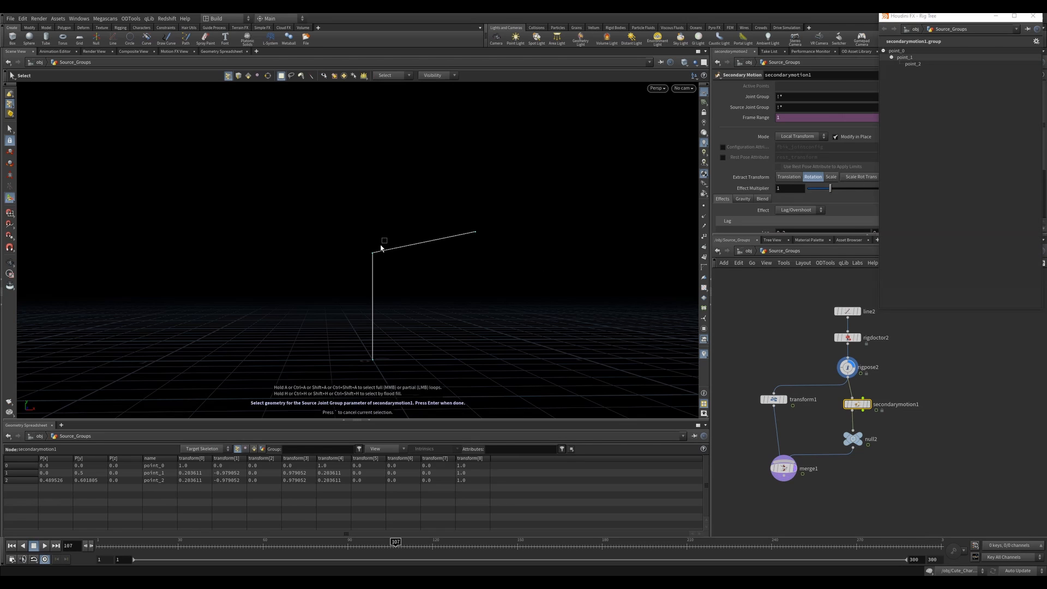
{"action": "left_click", "coordinate": [383, 252]}
{"action": "key", "text": "Return"}
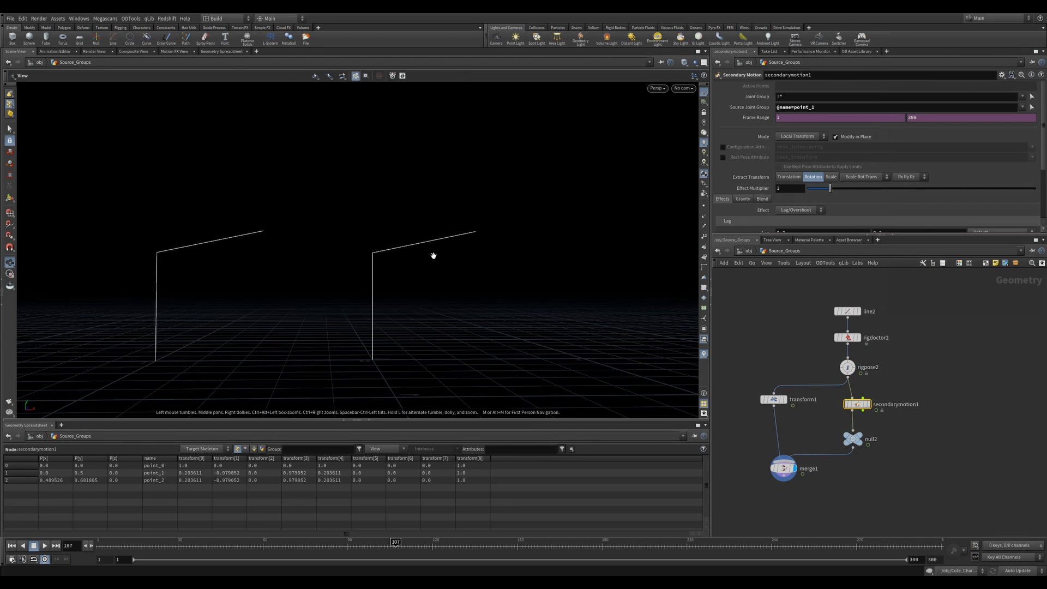
{"action": "left_click", "coordinate": [1032, 99]}
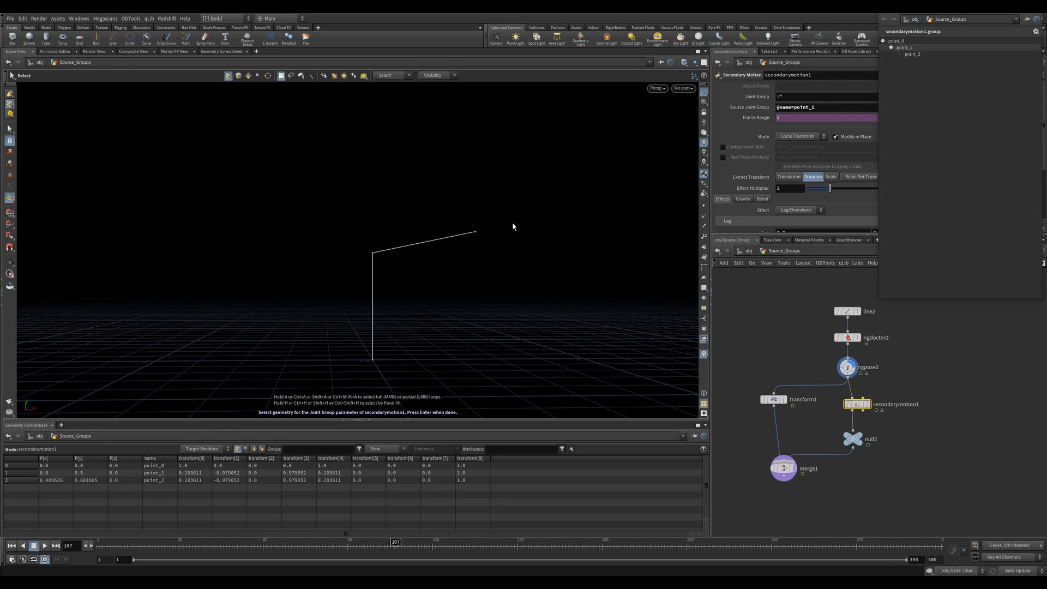
{"action": "left_click_drag", "start_coordinate": [505, 206], "coordinate": [461, 241]}
{"action": "left_click_drag", "start_coordinate": [401, 317], "coordinate": [383, 356]}
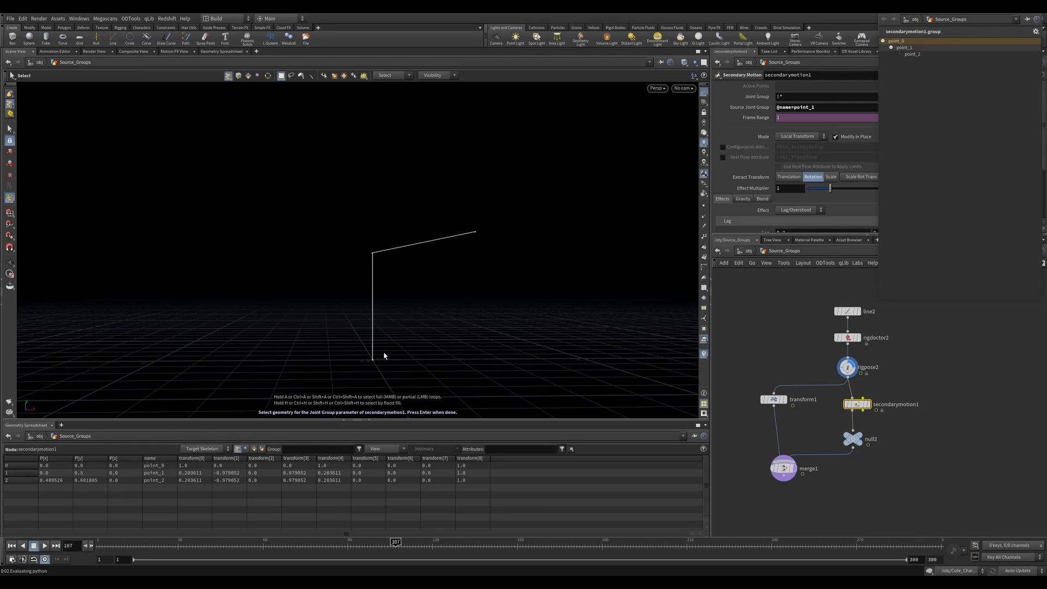
{"action": "key", "text": "Return"}
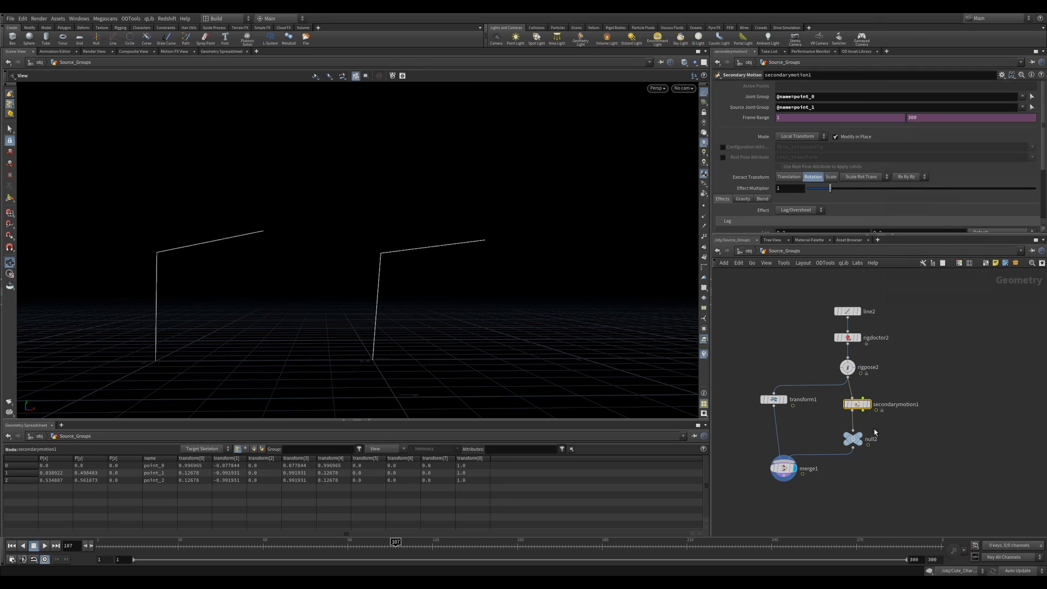
Scrub the timeline from frame 47 to about 184 to watch the lagging line overshoot.
{"action": "left_click_drag", "start_coordinate": [245, 543], "coordinate": [227, 544]}
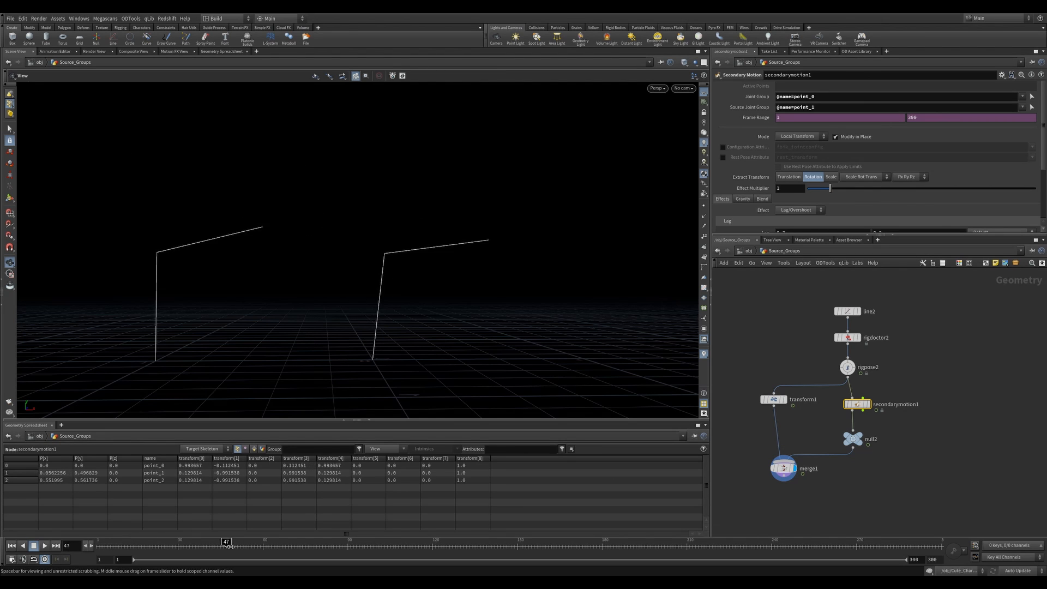
{"action": "left_click_drag", "start_coordinate": [299, 546], "coordinate": [653, 537]}
{"action": "middle_click_drag", "start_coordinate": [427, 307], "coordinate": [498, 292]}
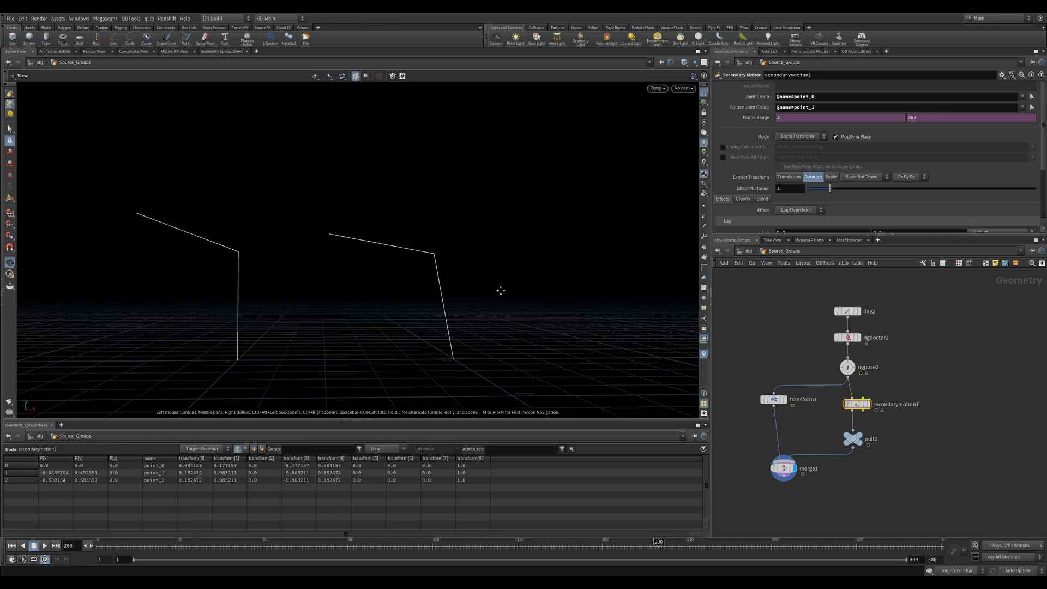
Review line2 and return to the secondarymotion1 parameters.
{"action": "left_click", "coordinate": [846, 312]}
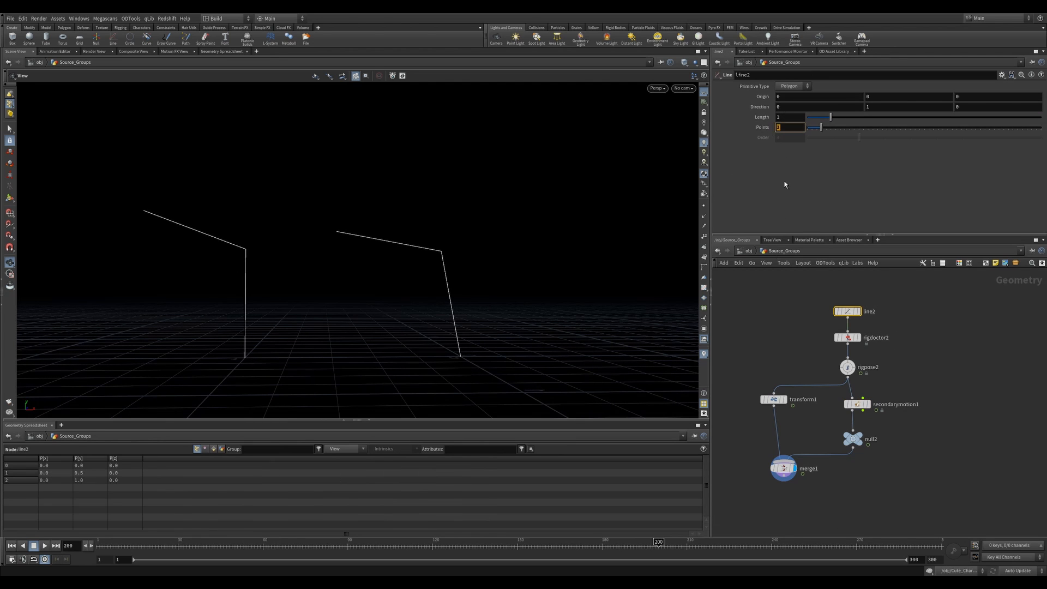
{"action": "left_click", "coordinate": [857, 404]}
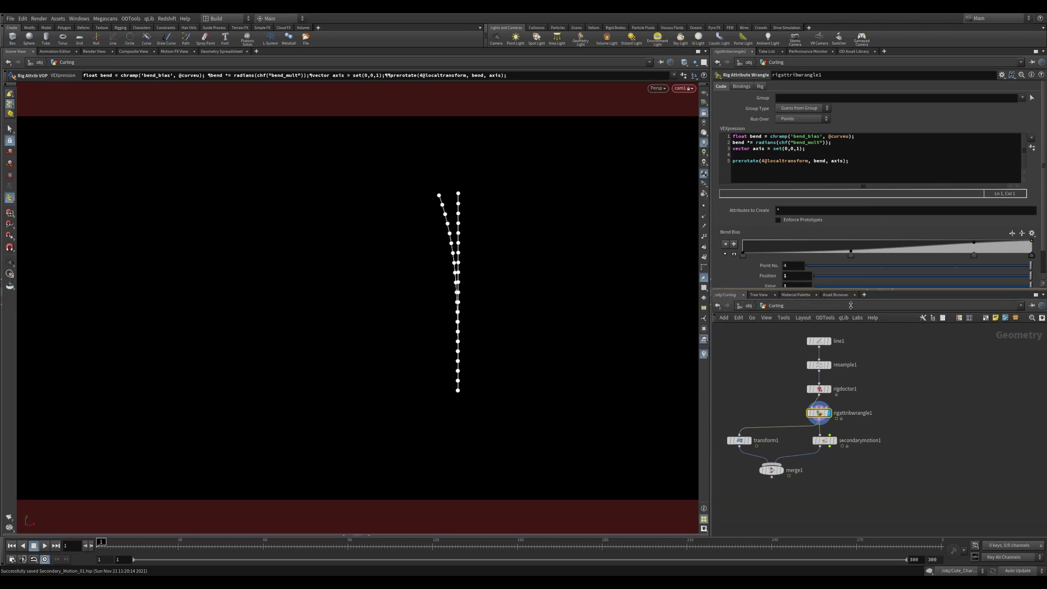
Set Joint Group to * so every joint springs, and merge both curve branches.
{"action": "left_click_drag", "start_coordinate": [849, 305], "coordinate": [850, 344]}
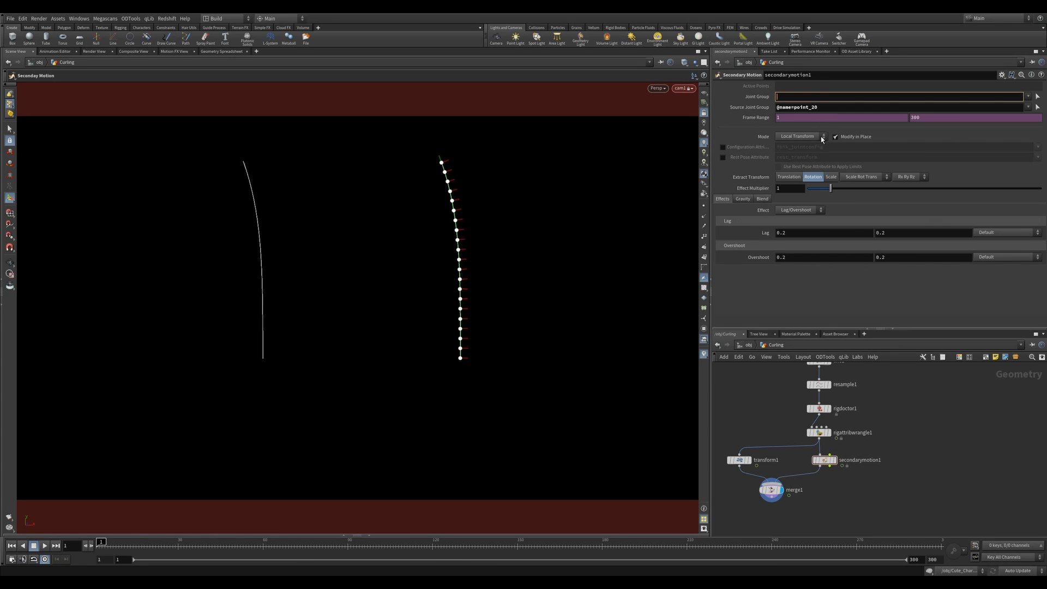
{"action": "type", "text": "*"}
{"action": "key", "text": "Return"}
{"action": "left_click", "coordinate": [762, 478]}
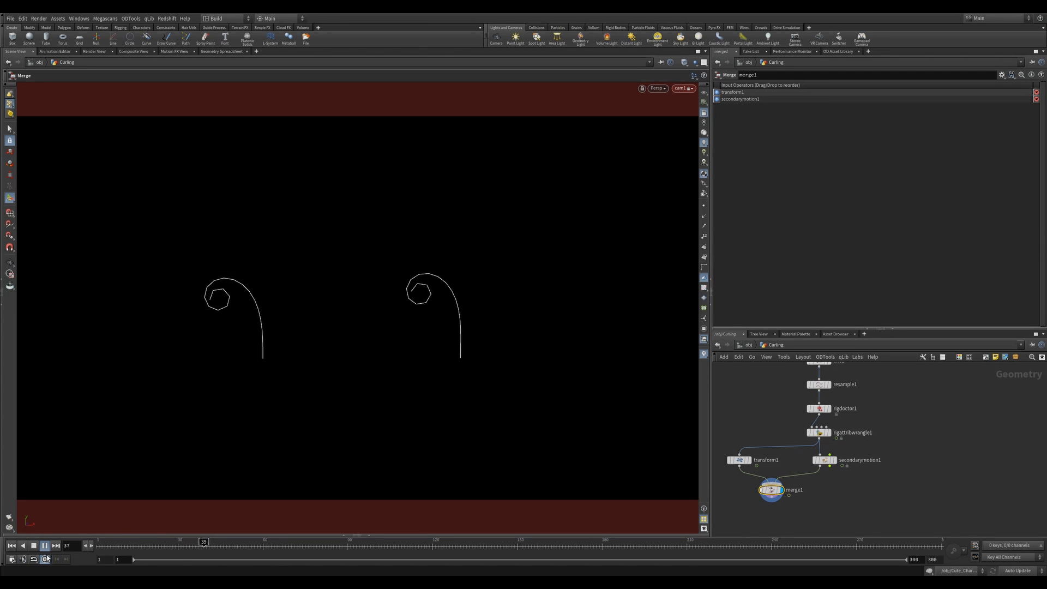
Pick the curve's joints in the viewport for Joint Group and play to watch both curves curl.
{"action": "left_click", "coordinate": [825, 460]}
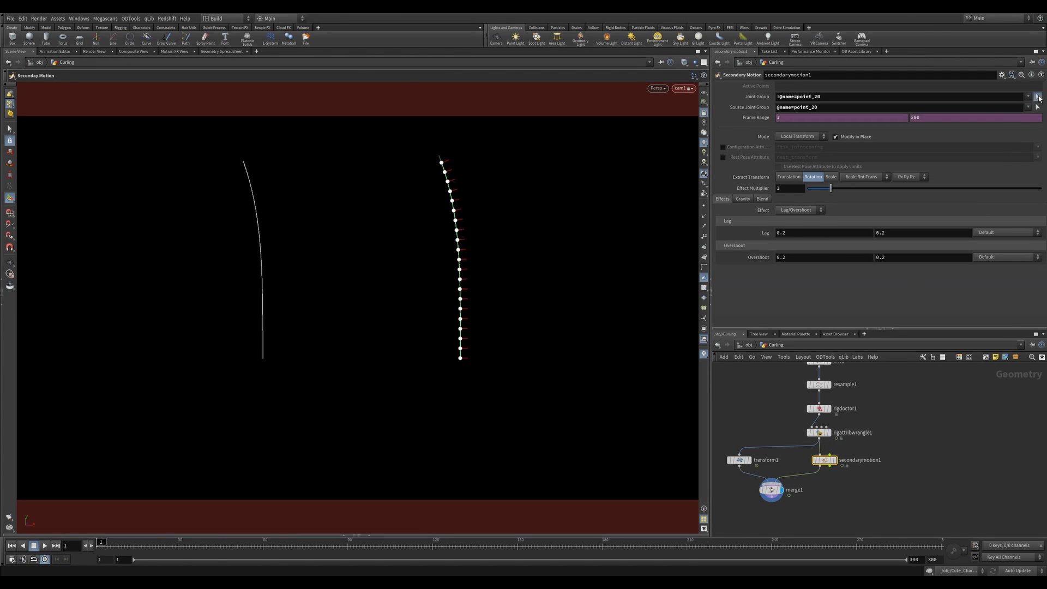
{"action": "left_click", "coordinate": [1038, 97]}
{"action": "left_click_drag", "start_coordinate": [430, 213], "coordinate": [458, 241]}
{"action": "left_click_drag", "start_coordinate": [504, 310], "coordinate": [512, 328]}
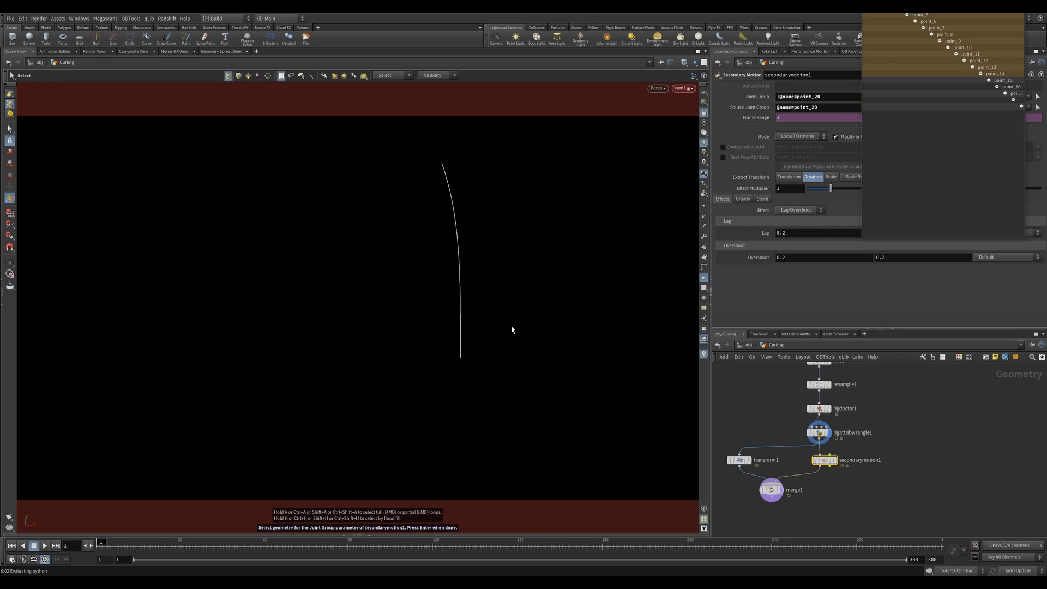
{"action": "key", "text": "Return"}
{"action": "key", "text": "Up"}
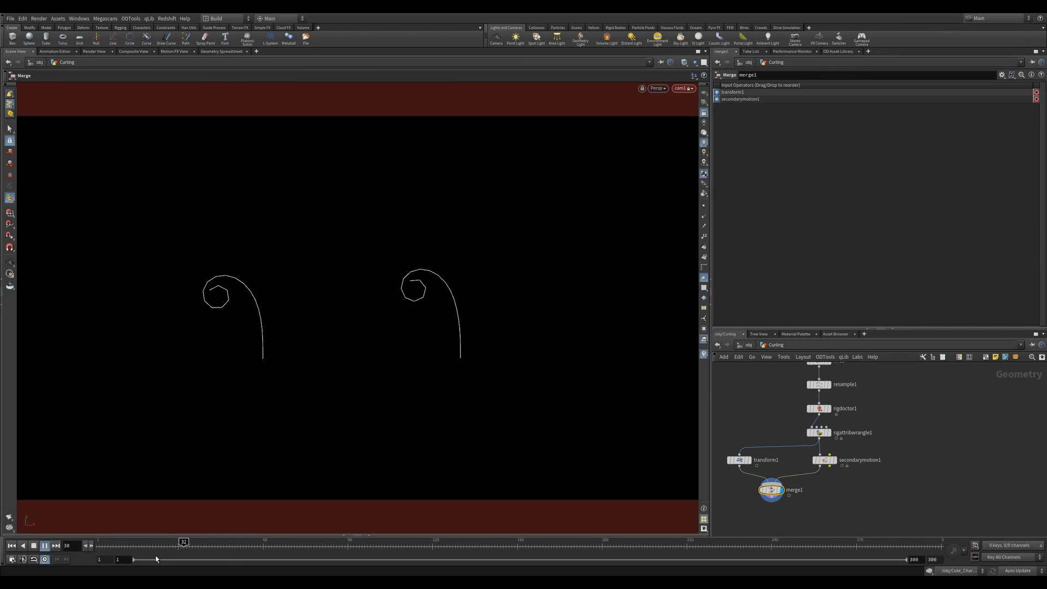
Set Mode to Other Attribute acting on P, then replay from the first frame.
{"action": "left_click", "coordinate": [45, 545]}
{"action": "key", "text": "ctrl+Up"}
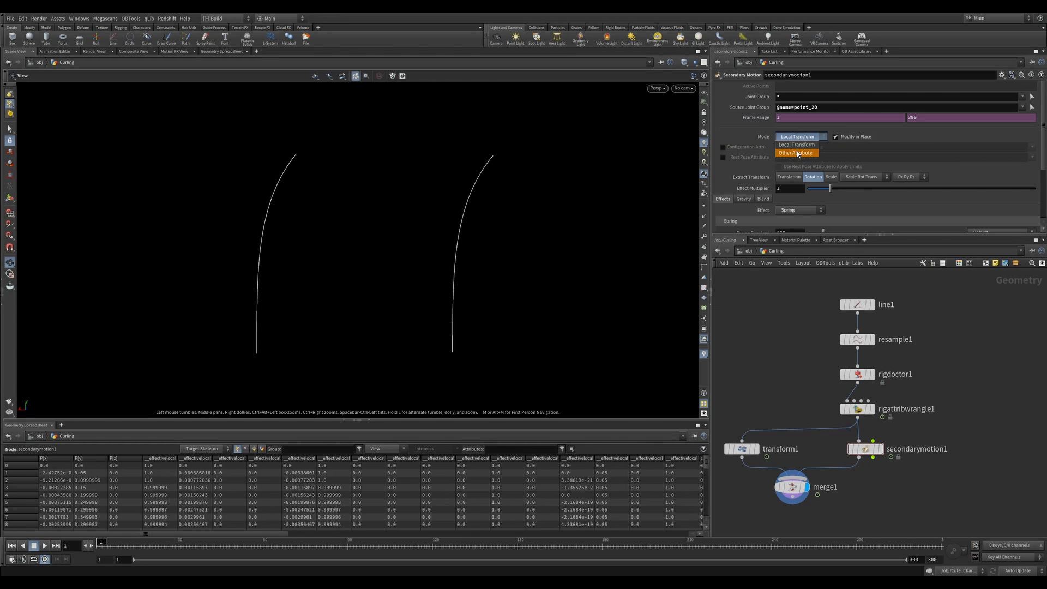
{"action": "left_click", "coordinate": [798, 155]}
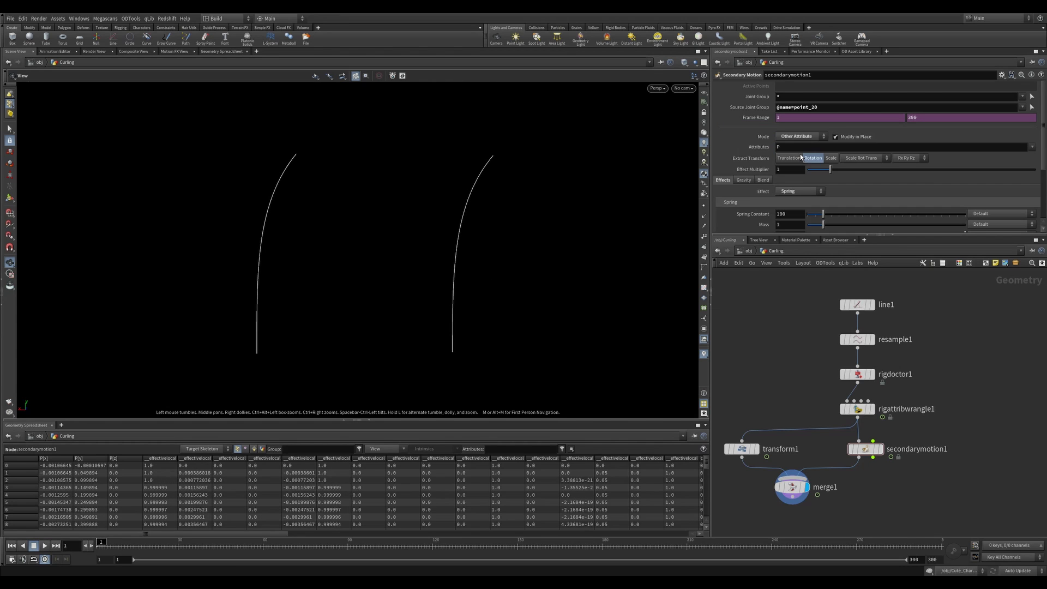
{"action": "left_click", "coordinate": [44, 546]}
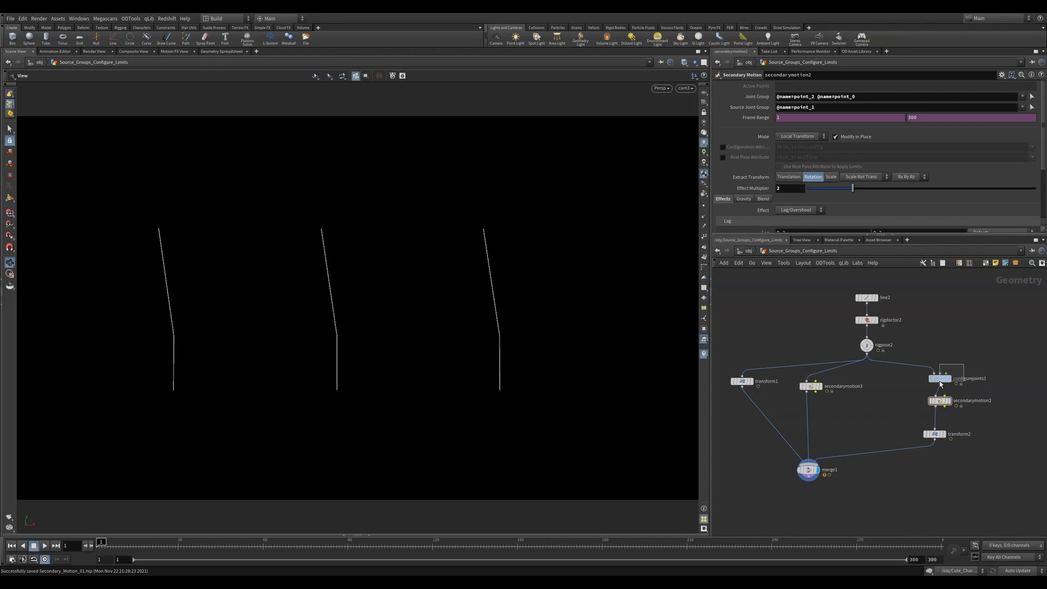
Enable Configuration Attribute on secondarymotion2, check configurejoints1's limits, and play the merged curves.
{"action": "left_click", "coordinate": [723, 147]}
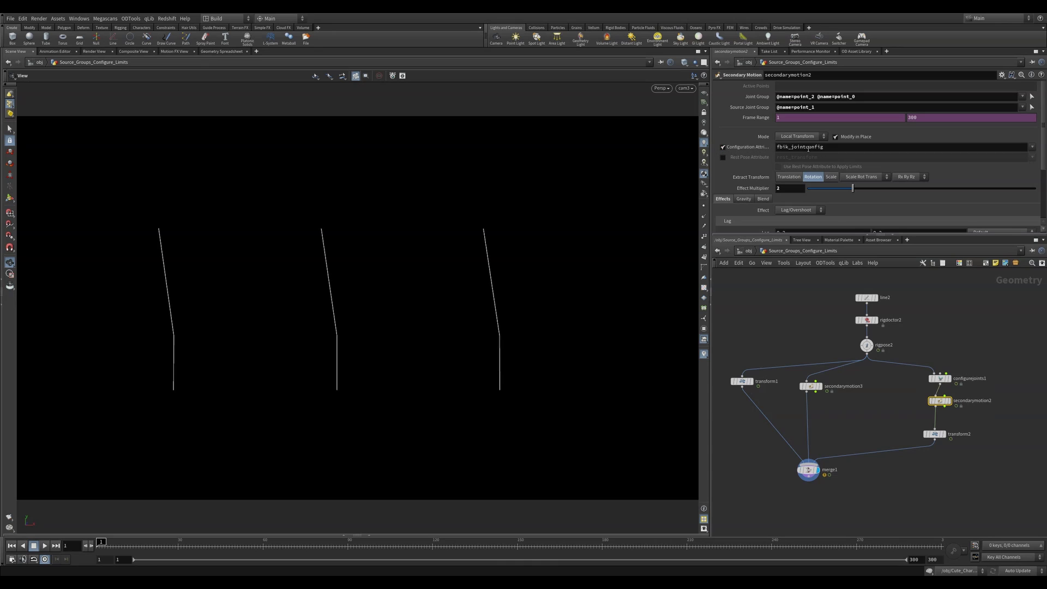
{"action": "left_click", "coordinate": [939, 378]}
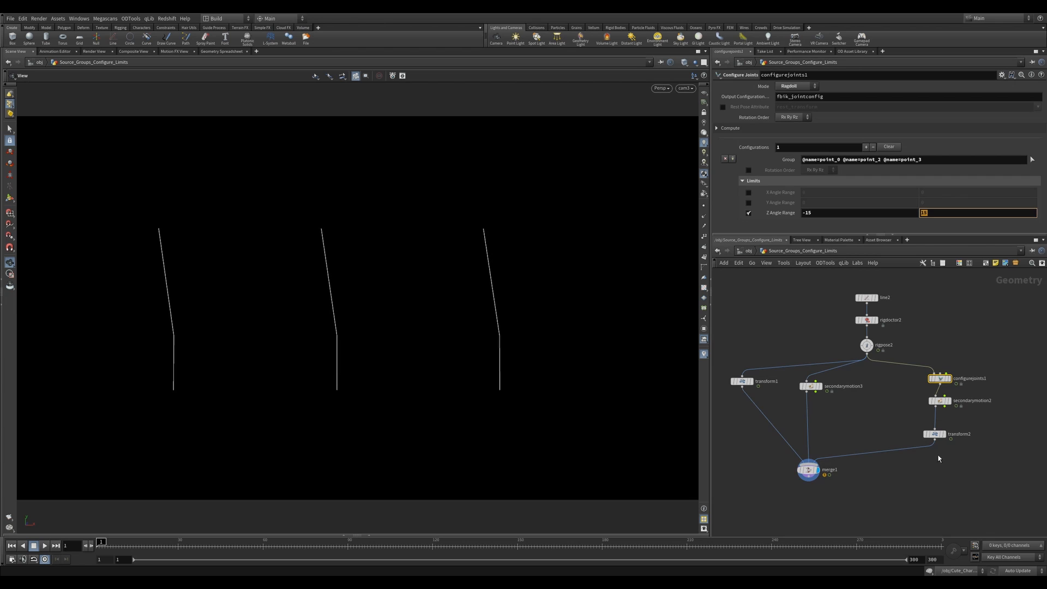
{"action": "left_click", "coordinate": [804, 464]}
{"action": "left_click", "coordinate": [45, 545]}
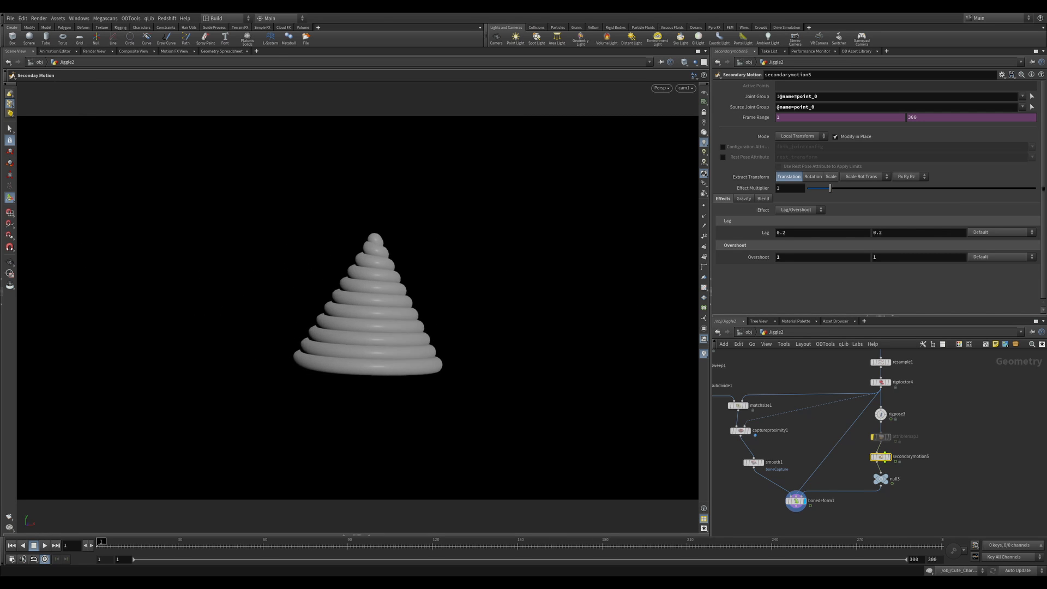
Set Lag to Scale by Attribute using stiffness and inspect the attribremap3 that builds it.
{"action": "left_click", "coordinate": [993, 233]}
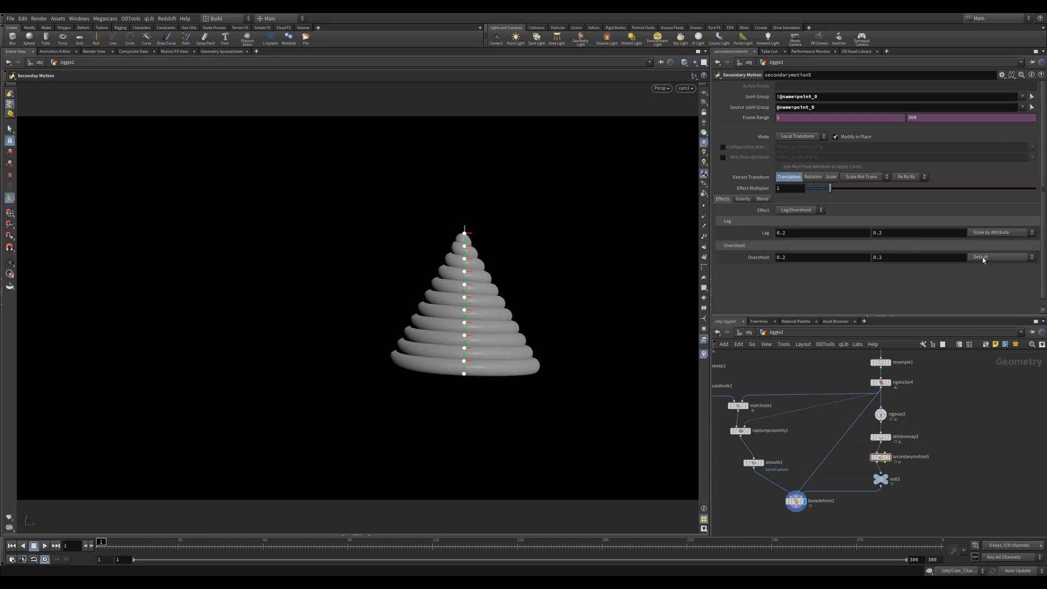
{"action": "left_click", "coordinate": [994, 252]}
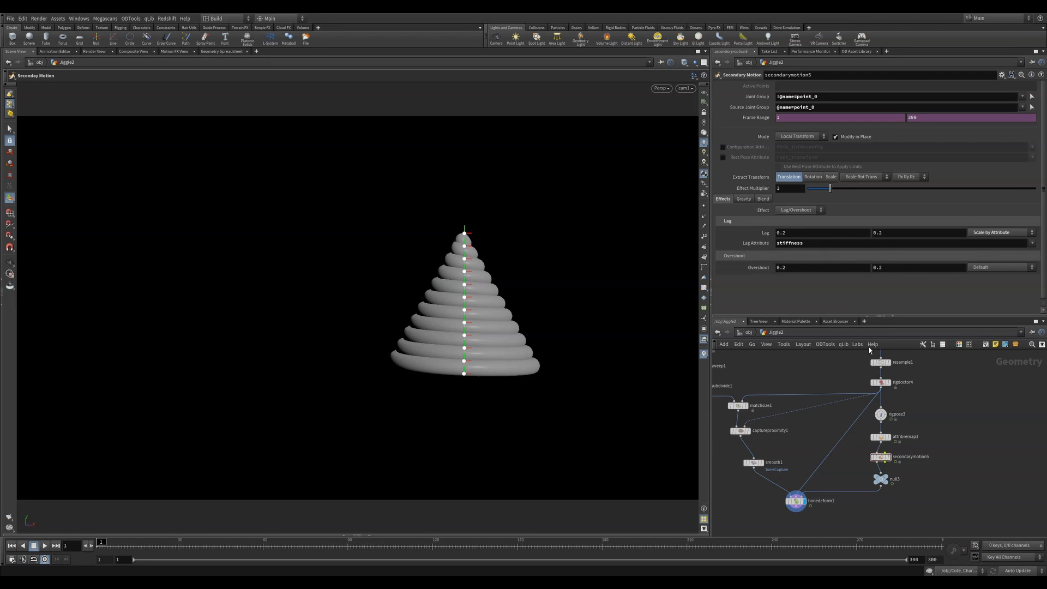
{"action": "left_click", "coordinate": [880, 436]}
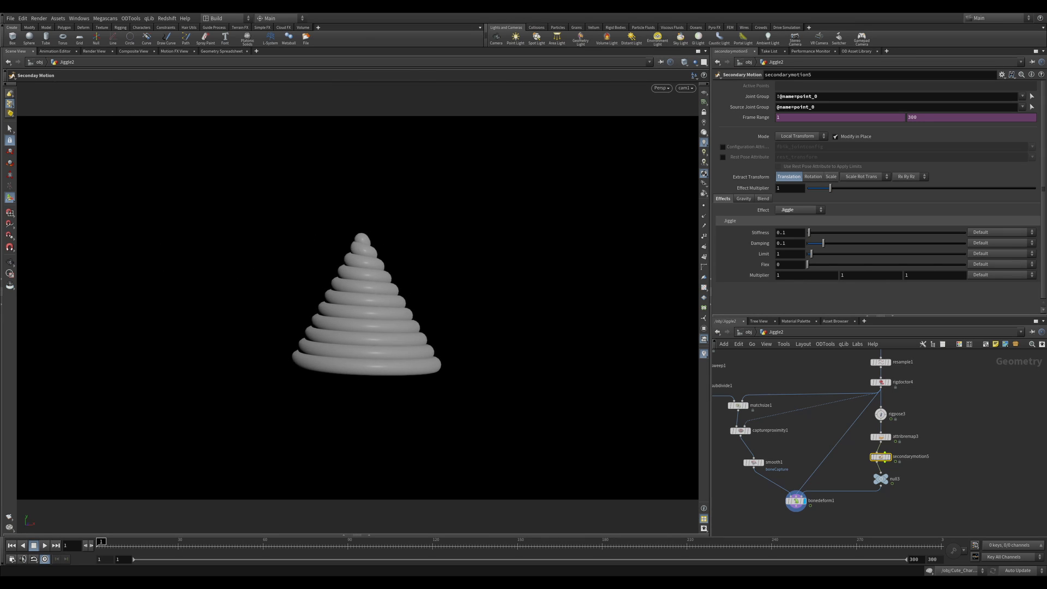
{"action": "type", "text": "1"}
Raise the Jiggle Stiffness to 1 and then 2.
{"action": "key", "text": "Return"}
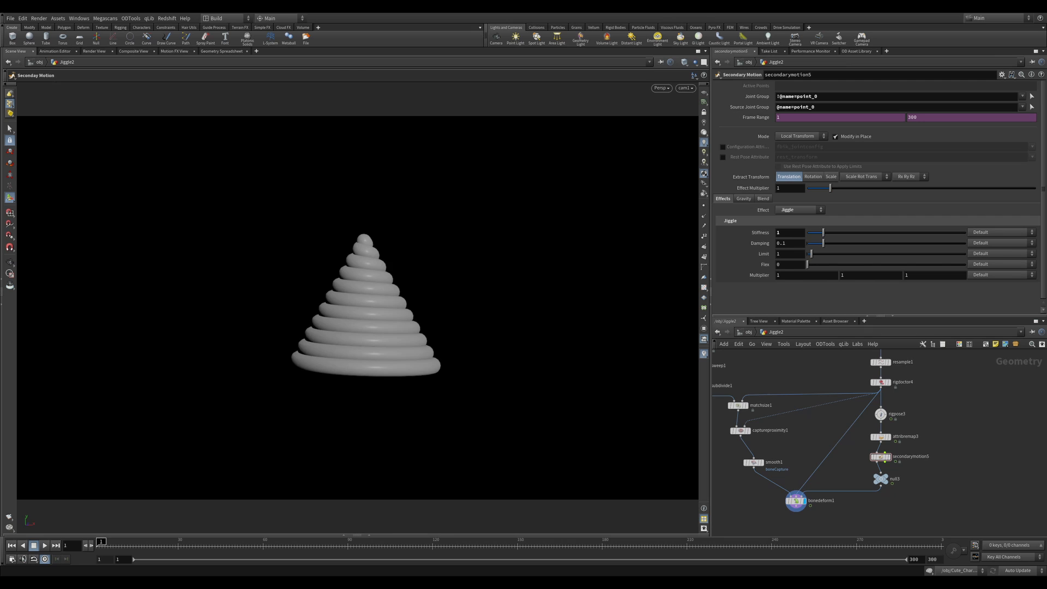
{"action": "type", "text": "2"}
{"action": "key", "text": "Return"}
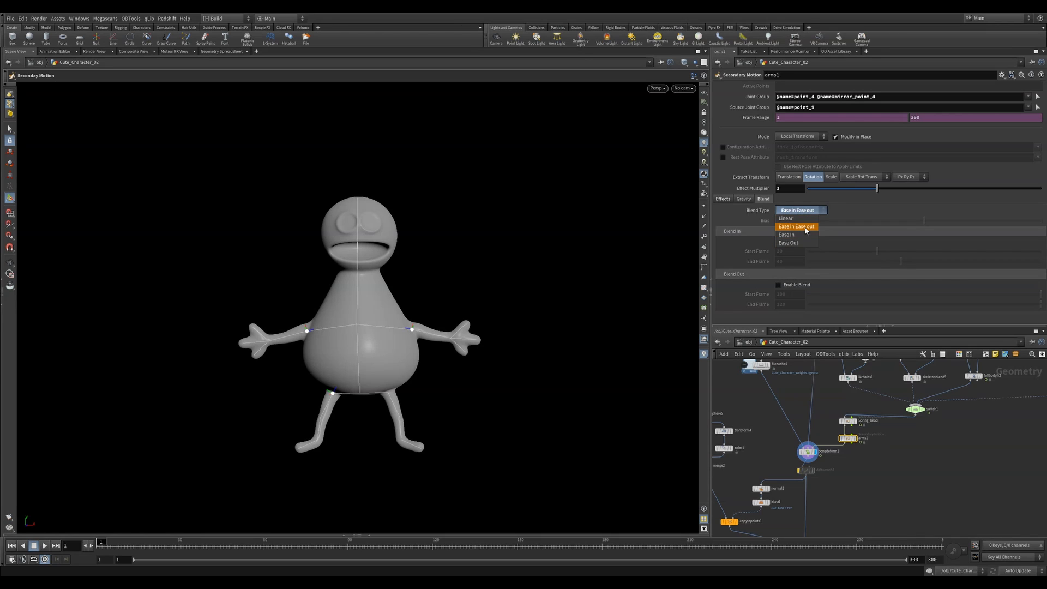
{"action": "left_click", "coordinate": [805, 228]}
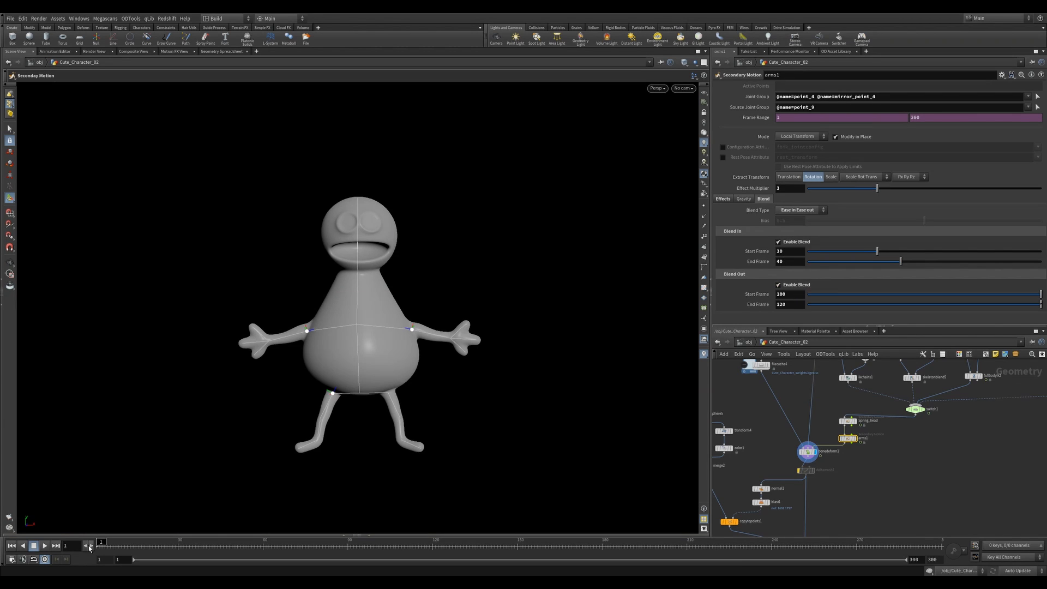
{"action": "left_click", "coordinate": [44, 546]}
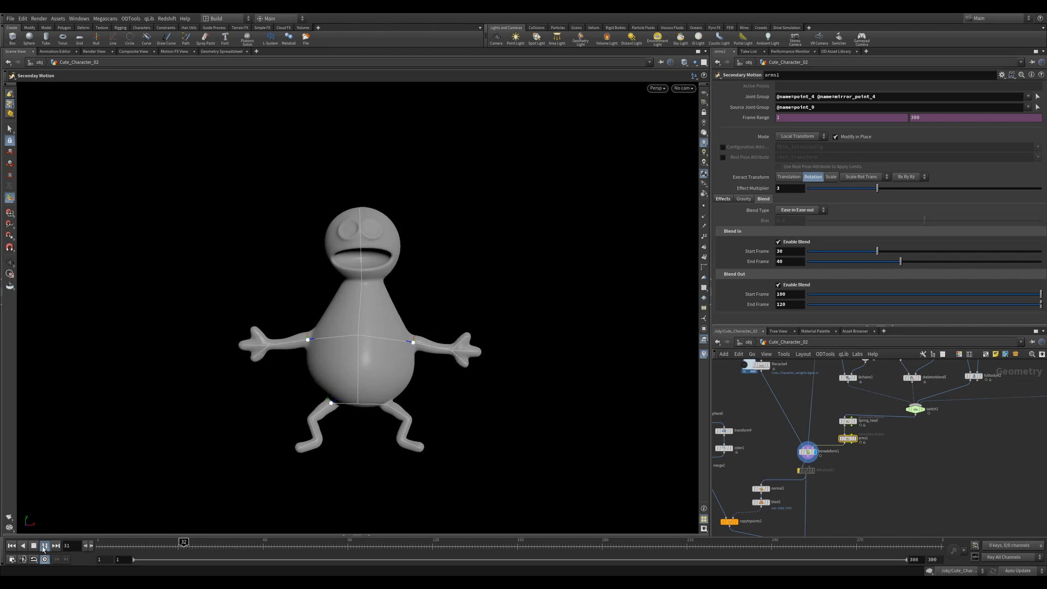